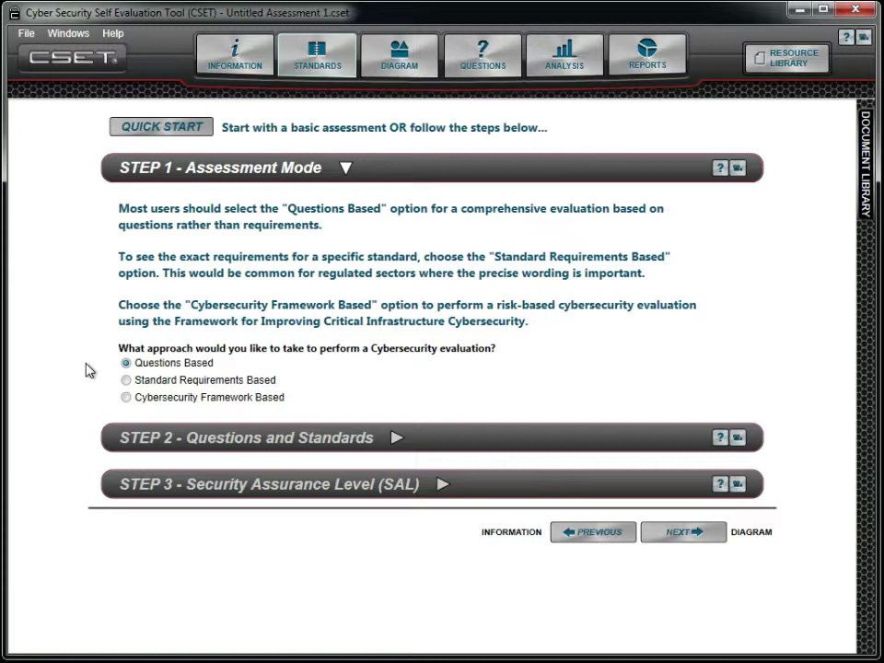
- Switch the assessment mode from Standard Requirements Based to Cybersecurity Framework Based
click(123, 383)
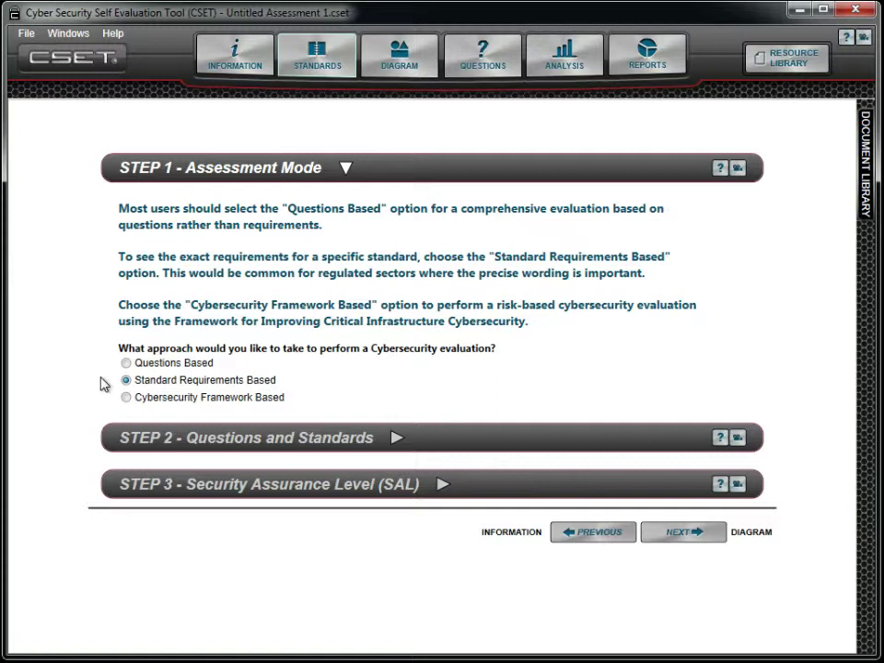
click(125, 399)
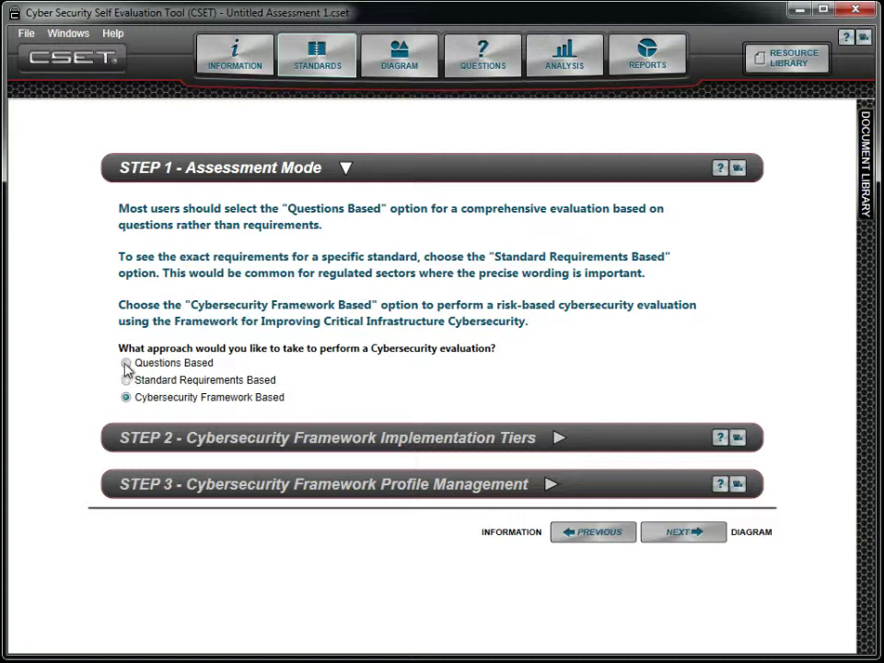
- Use Questions Based mode with Universal Question and NIST SP 800-82 standards, then view the SAL step
click(127, 364)
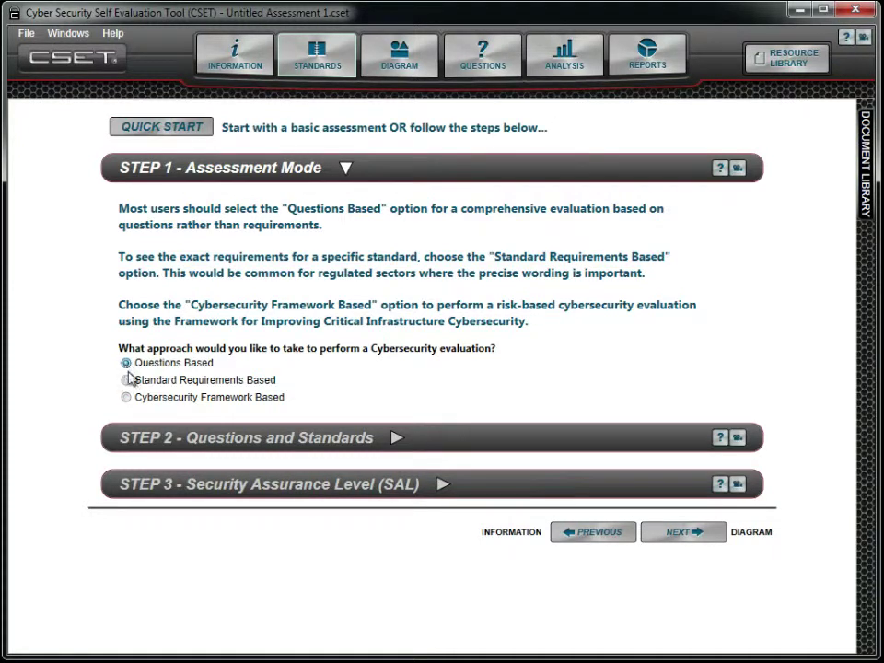
click(346, 440)
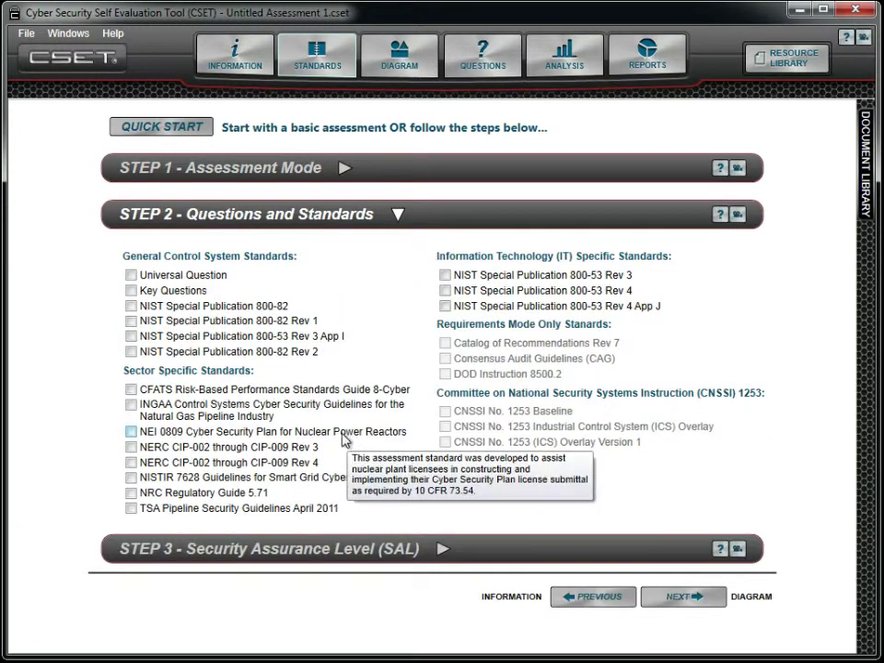
click(131, 275)
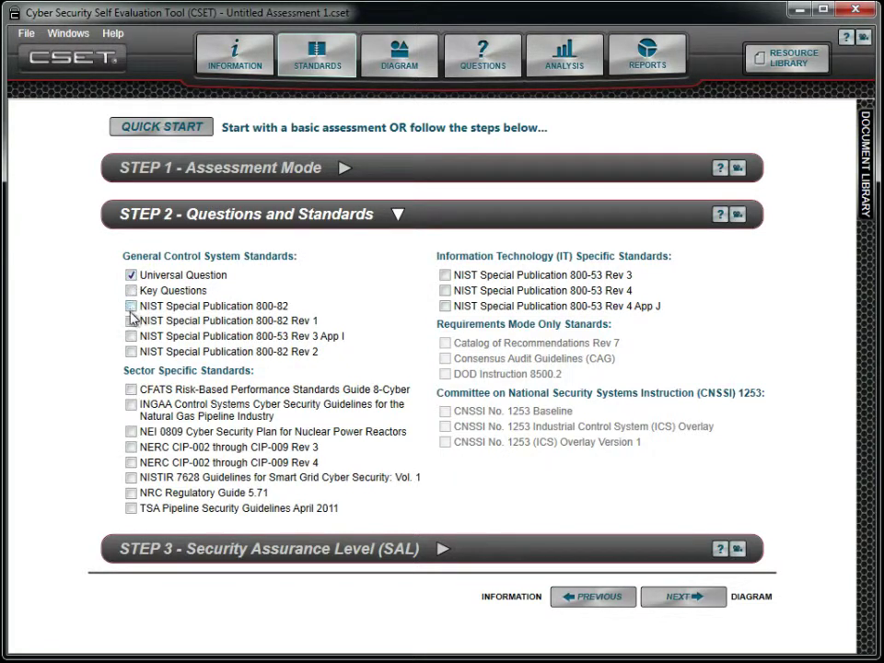
click(131, 310)
click(439, 550)
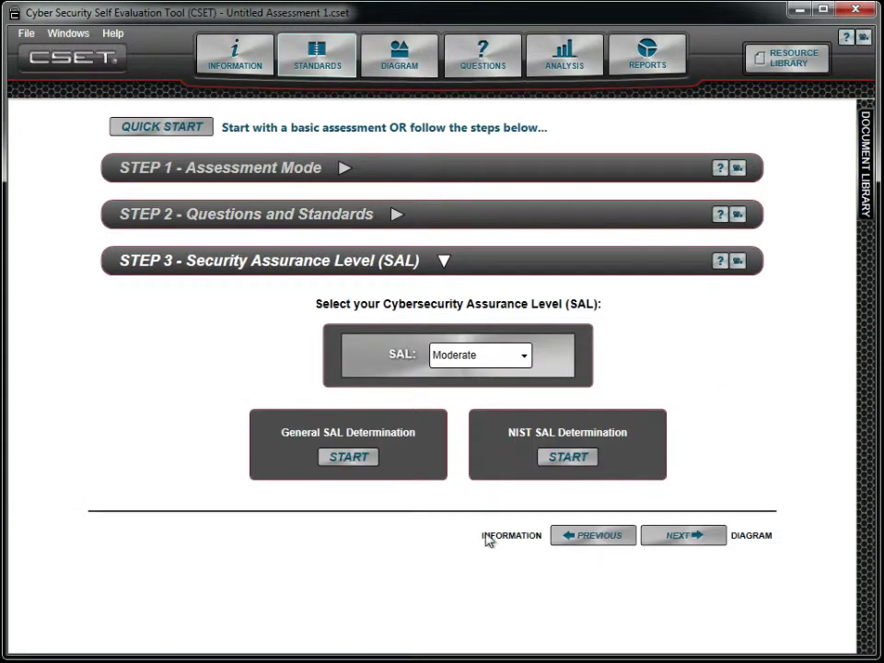
- Keep the SAL at Moderate and go to the network diagram page
click(523, 361)
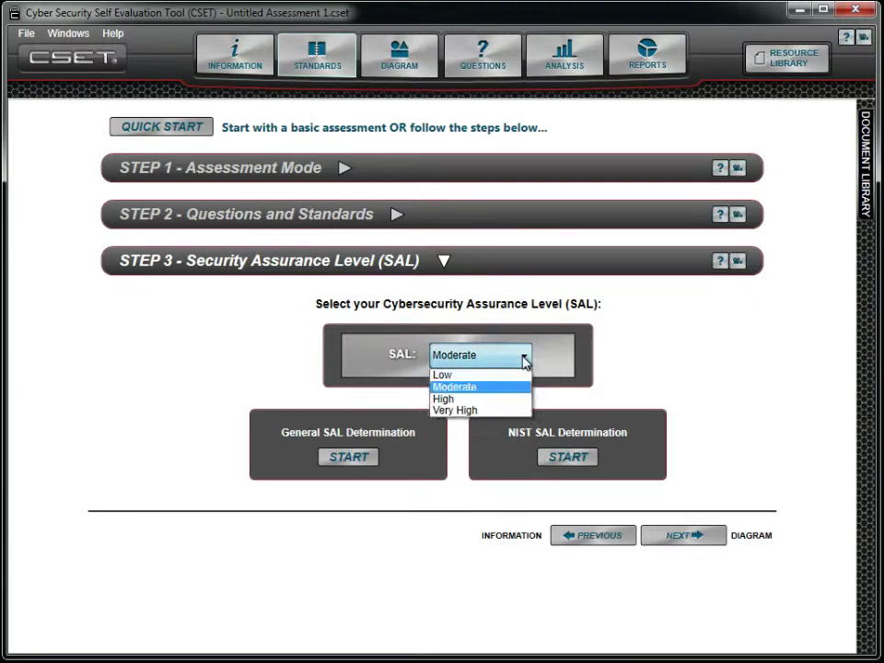
click(549, 405)
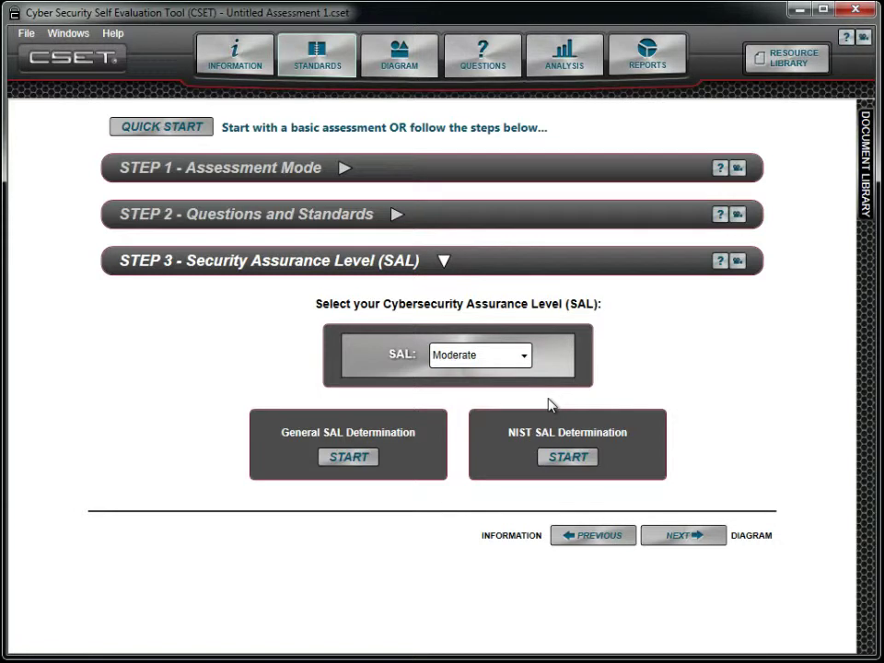
click(419, 66)
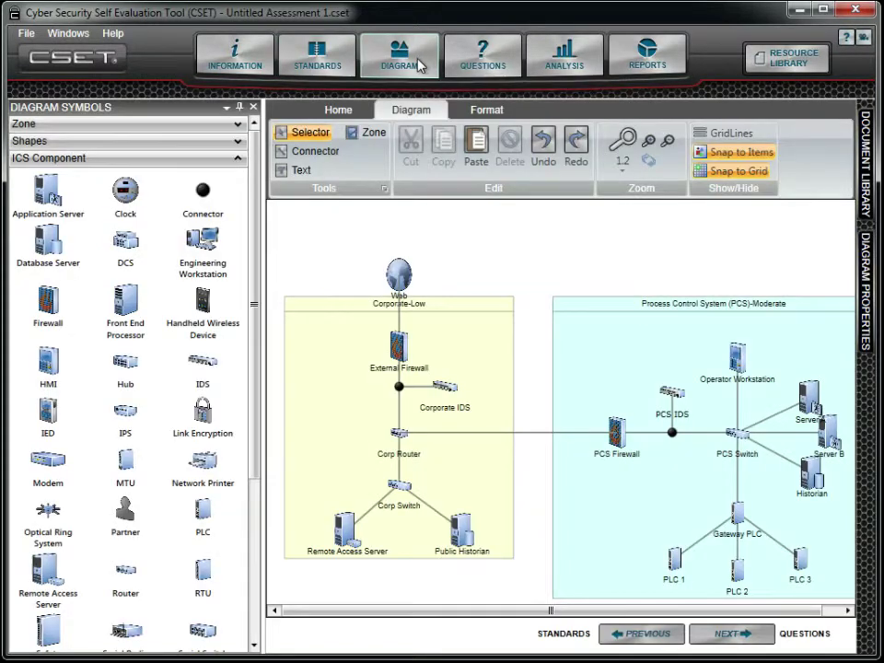
- Show the Access Control questions with the Question Categories panel pinned open
click(502, 65)
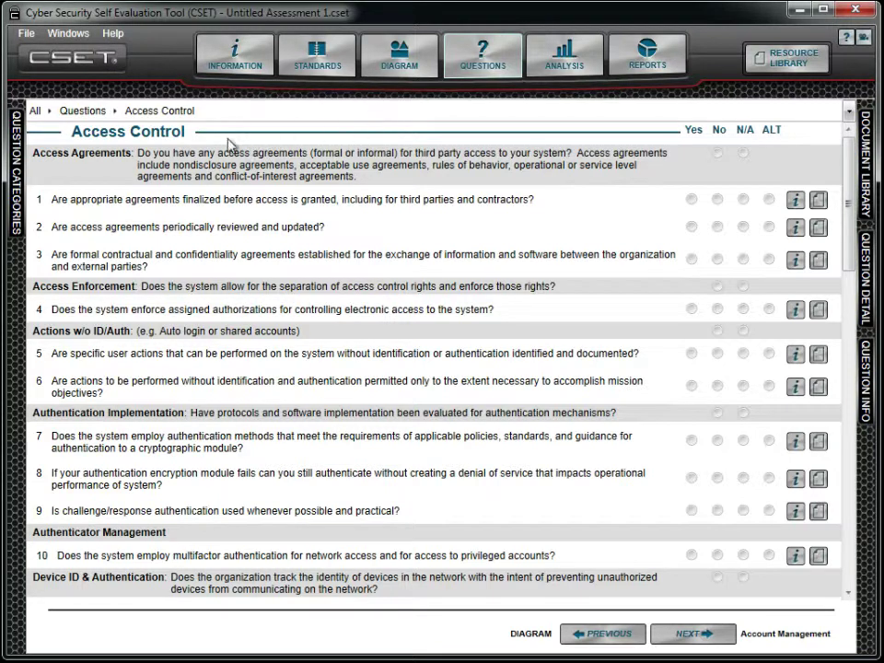
mouse_move(15, 149)
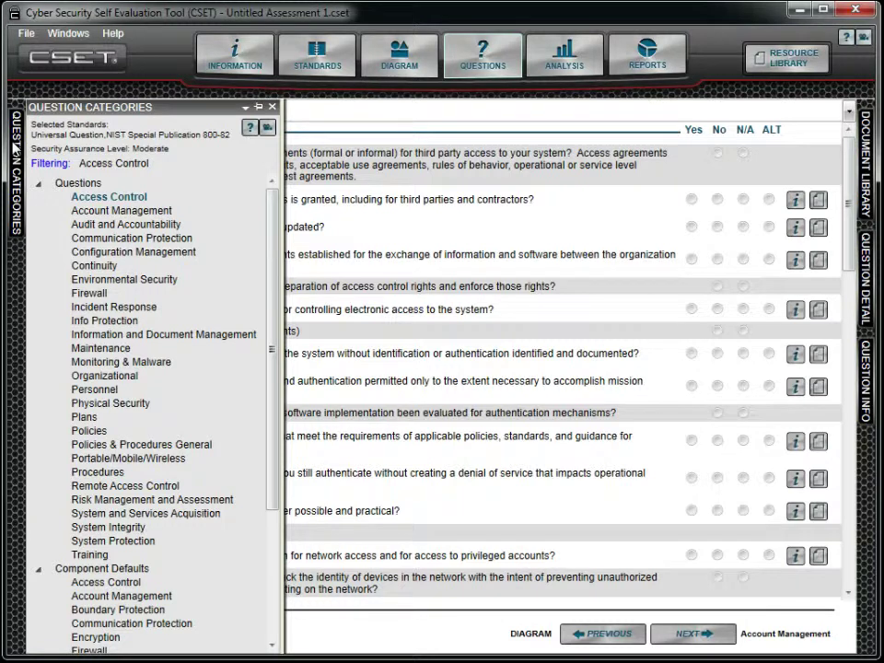
click(258, 108)
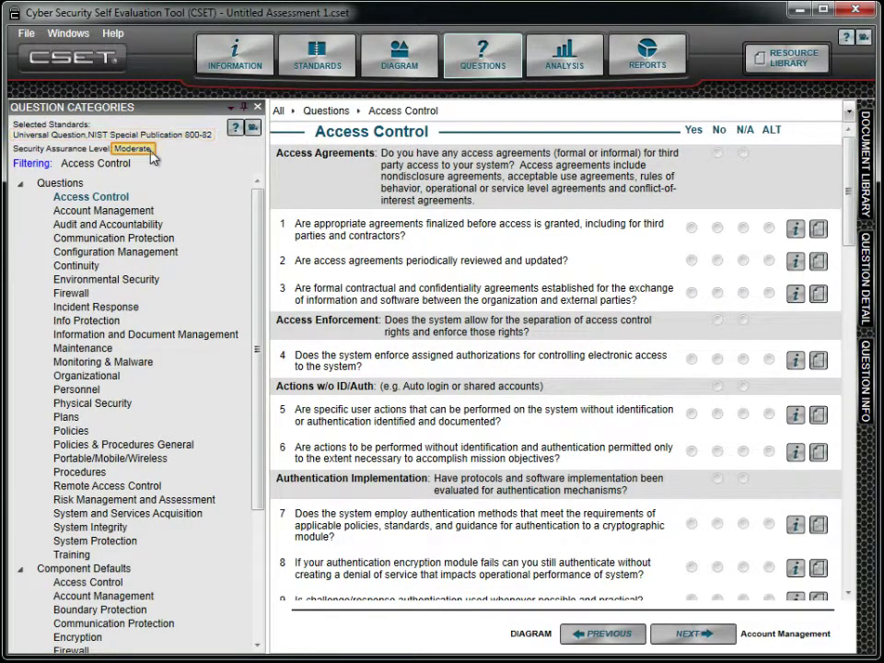
- Expand the question filtering options in the categories panel
click(32, 164)
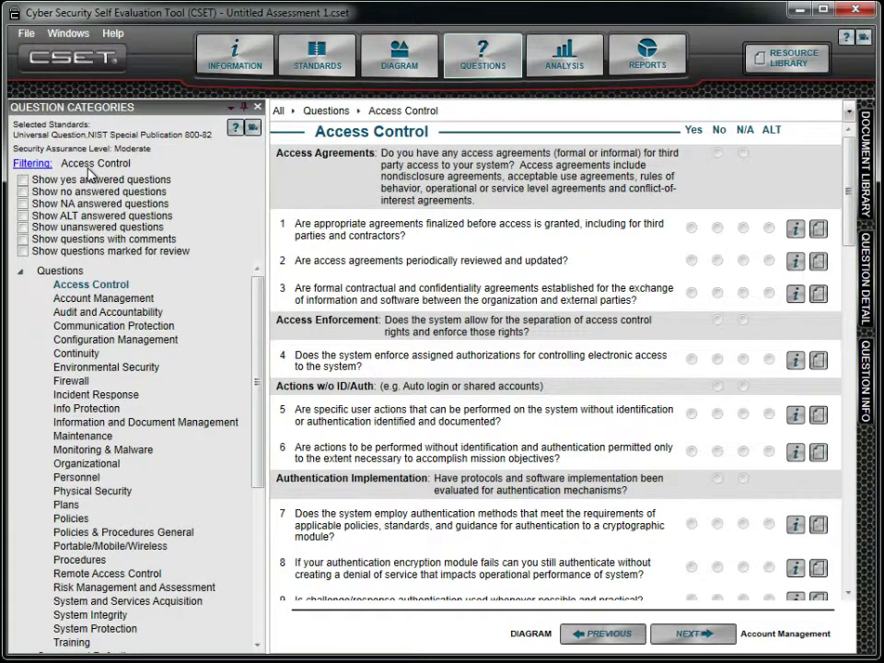
- Flag Access Control question 1 for review, auto-hide Question Detail, and clear the review filter
click(818, 229)
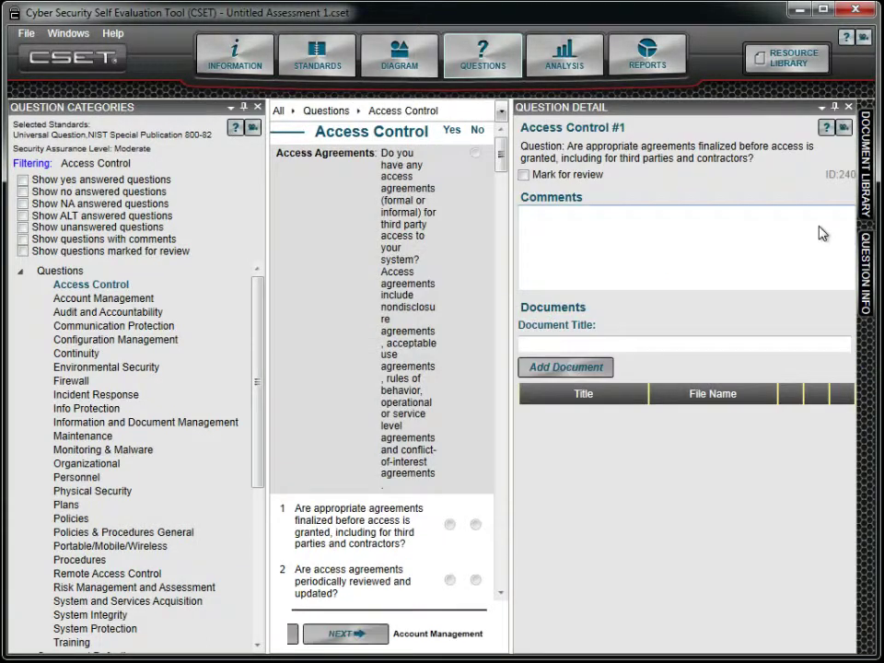
click(524, 175)
click(23, 250)
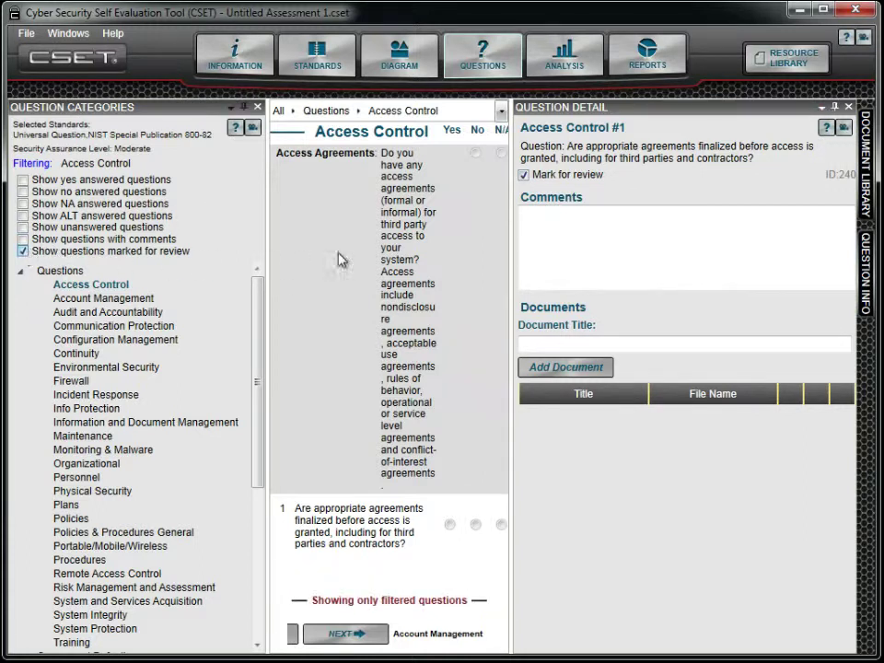
click(836, 107)
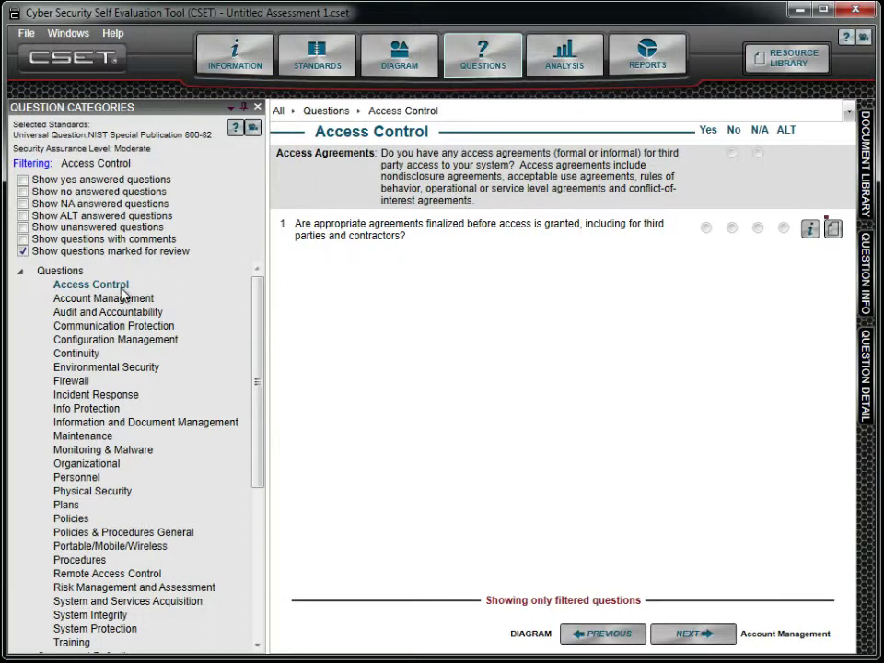
click(23, 252)
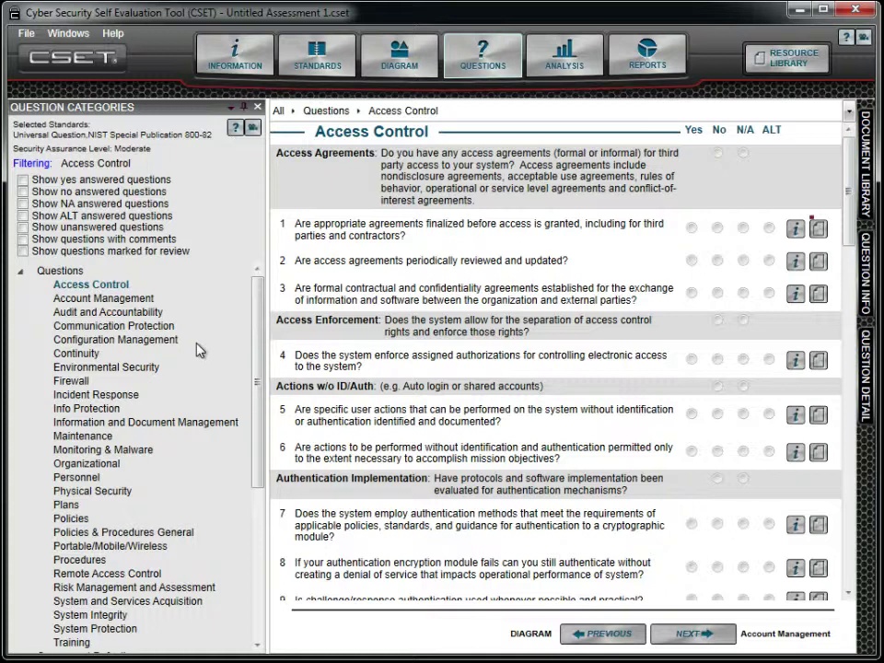
- Show Audit and Accountability questions full-width with the categories panel auto-hidden
click(144, 314)
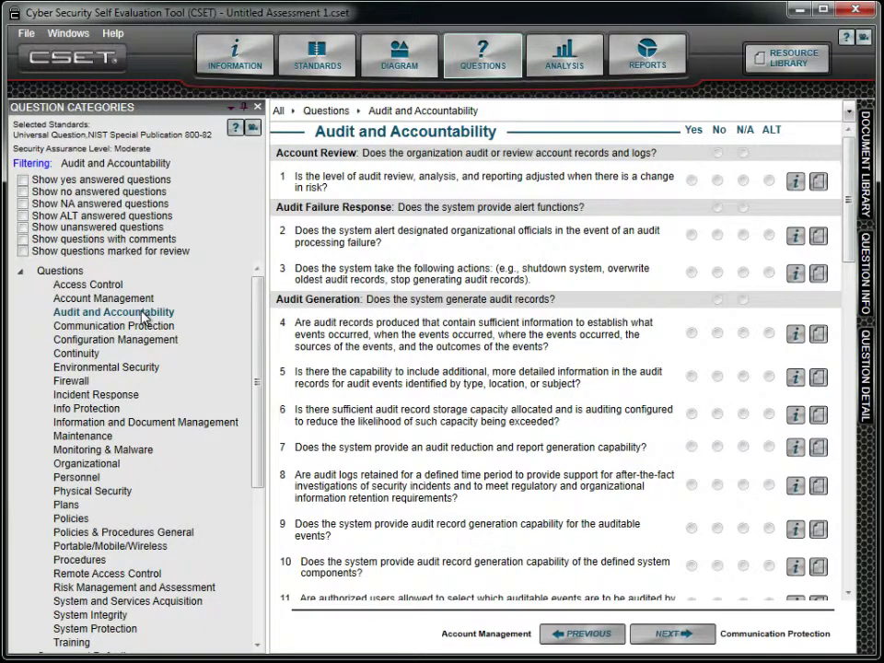
click(244, 107)
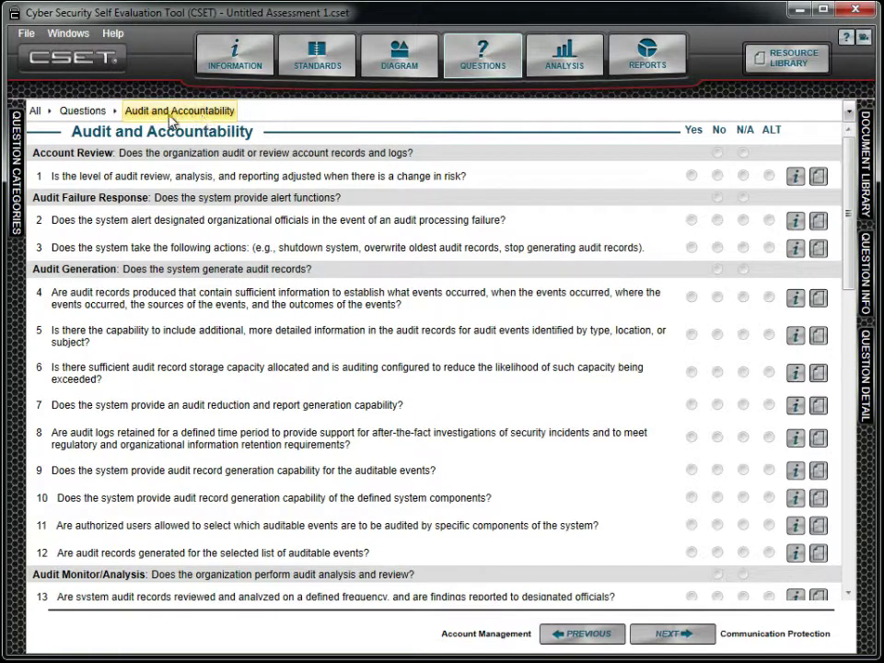
click(115, 111)
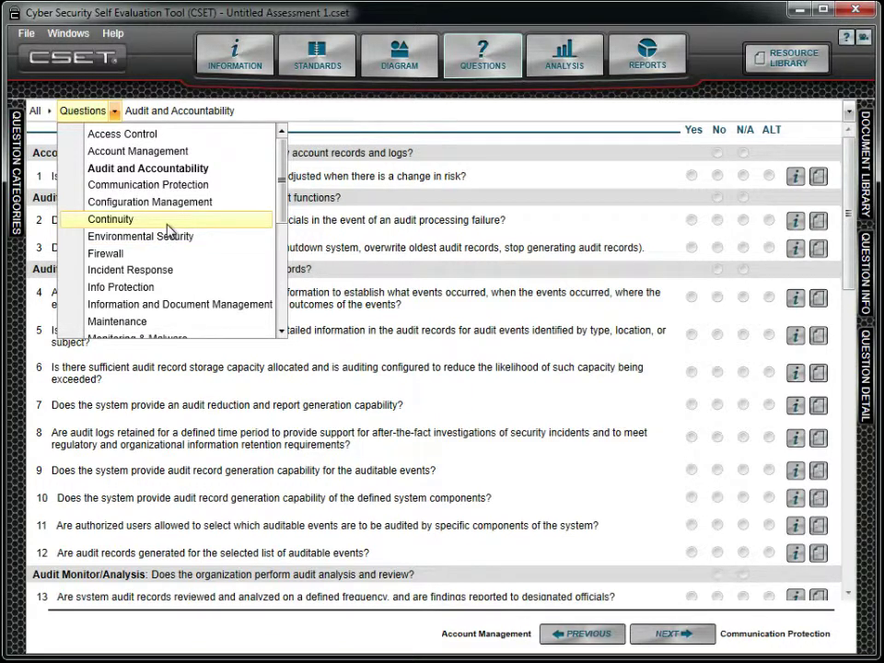
click(237, 115)
- Replace the breadcrumb's last category with 'Personnel' to jump to that category
click(234, 116)
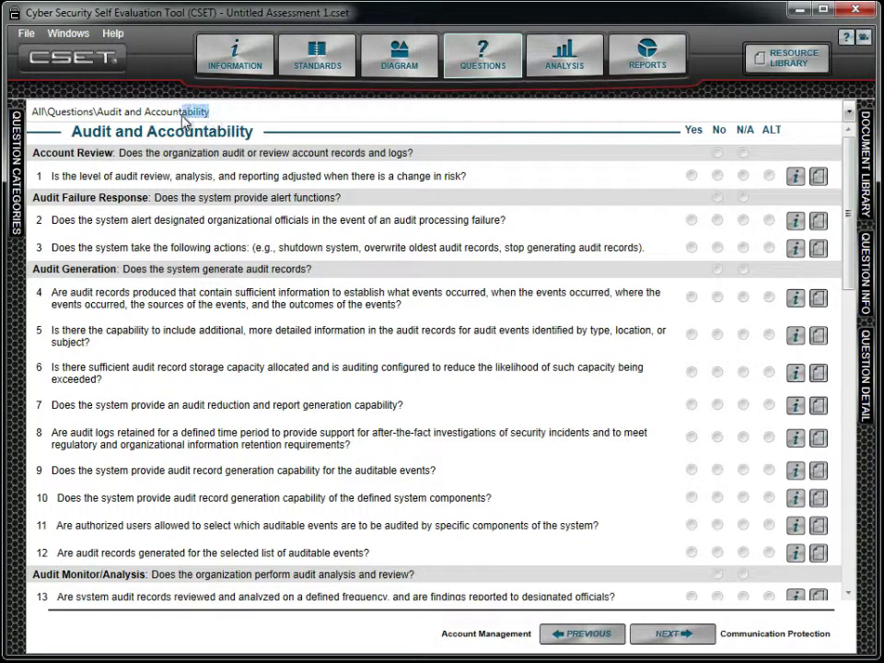
drag(184, 120, 99, 120)
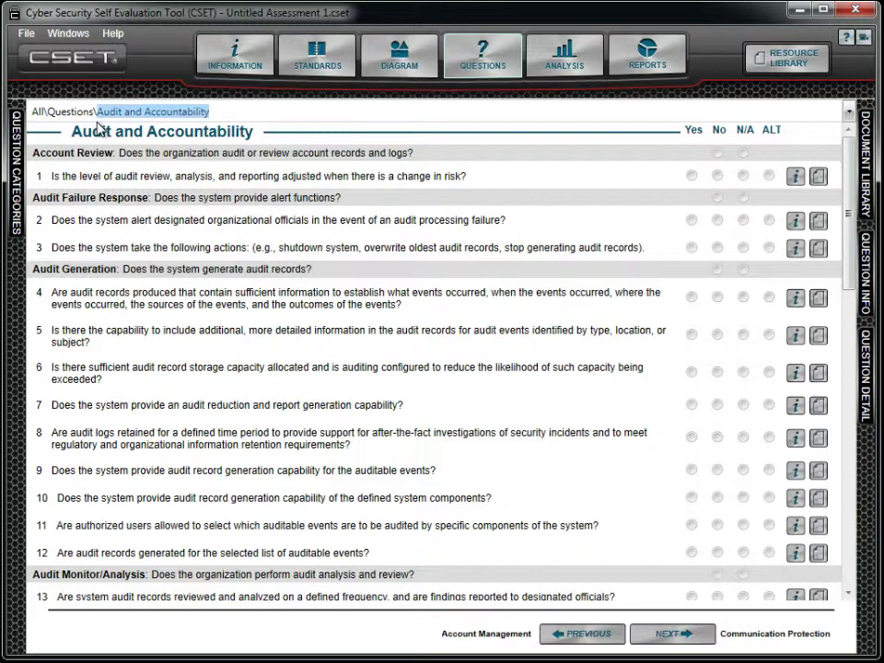
text(Pers)
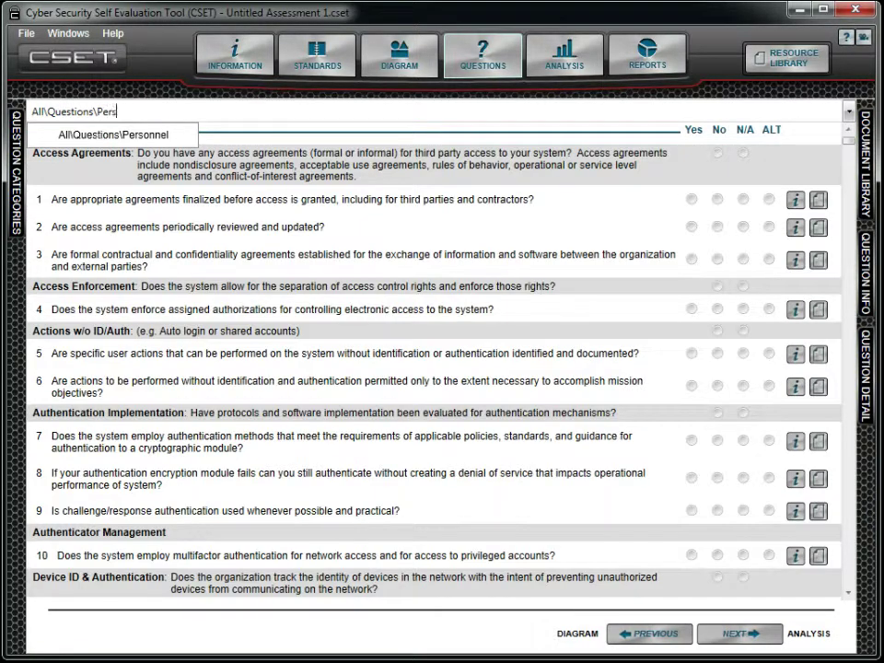
text(onne)
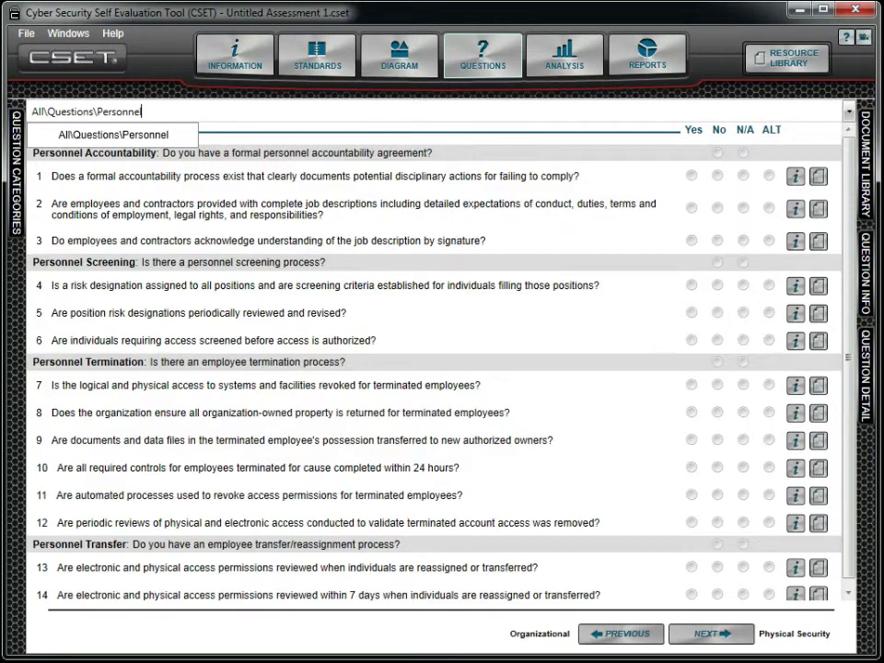
text(l)
key(Return)
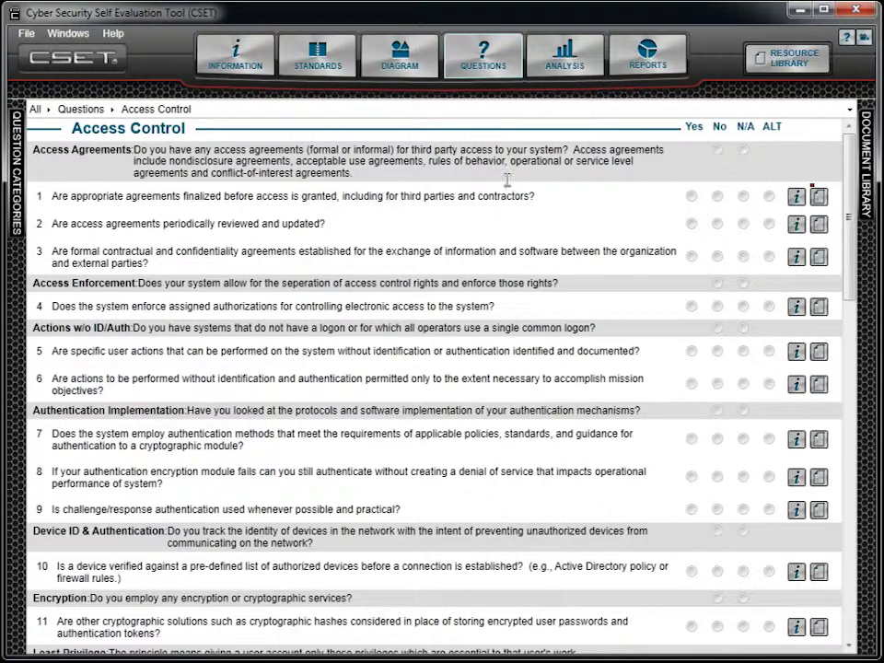
- Set the Access Agreements group to N/A and answer Access Control questions 1 Yes, 2 No, 3 Yes
click(718, 151)
click(743, 151)
click(691, 197)
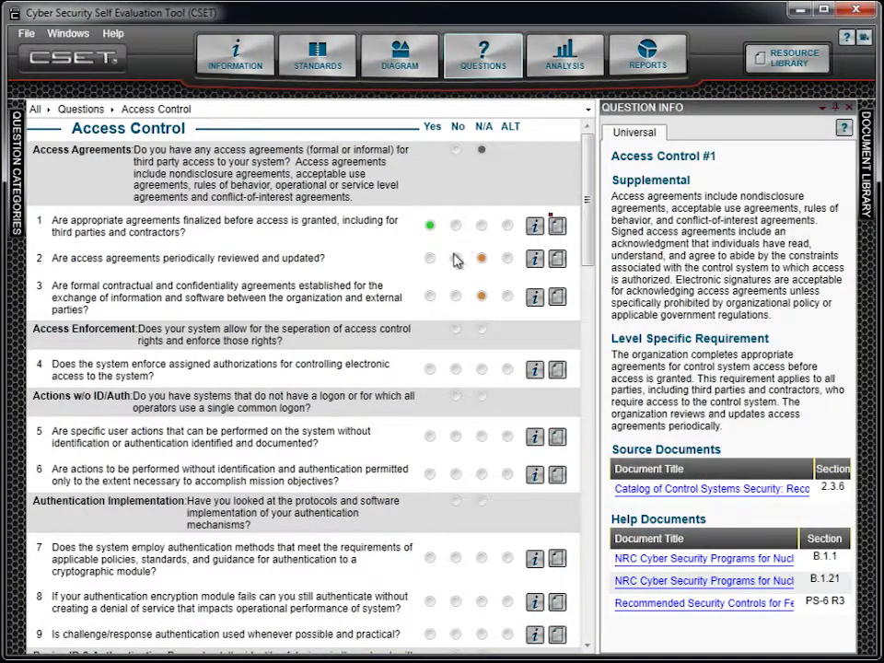
click(455, 260)
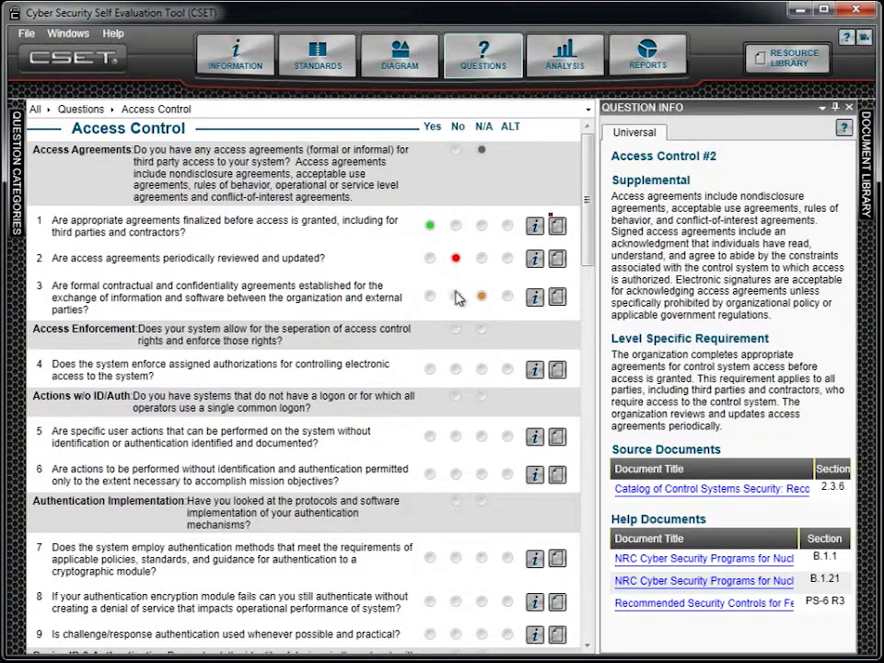
click(429, 297)
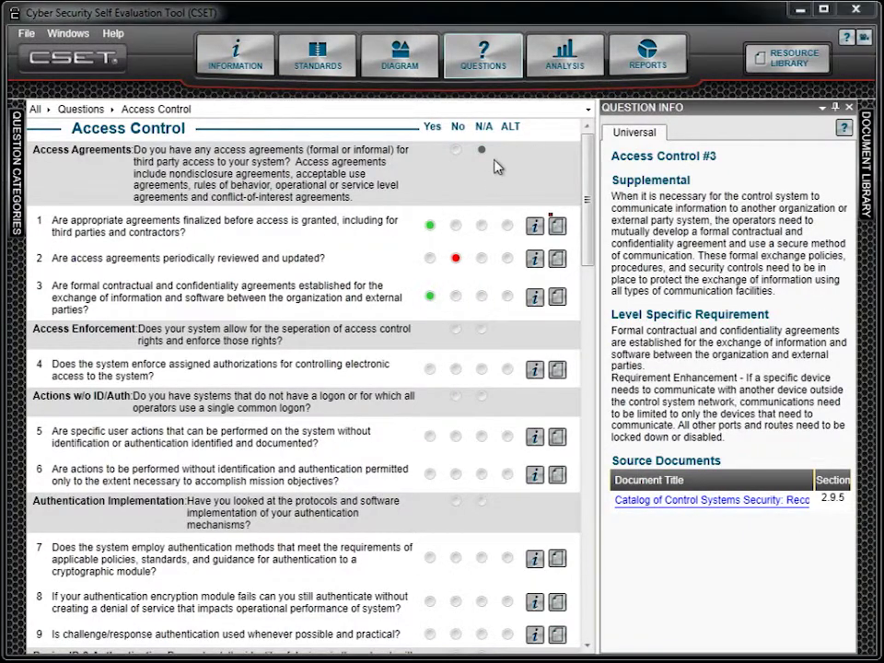
- Auto-hide the Question Info panel, then answer question 7 with Yes
click(835, 106)
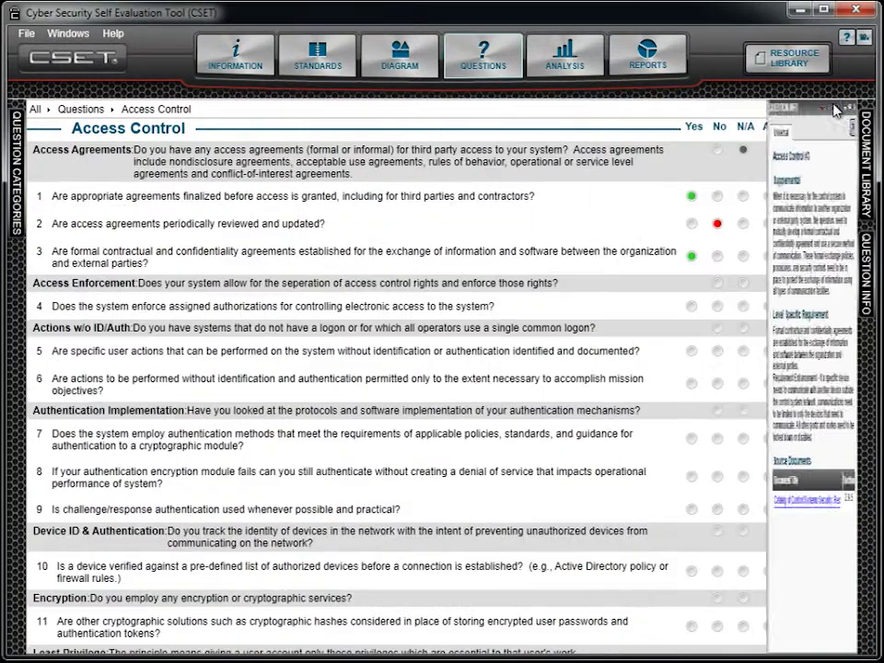
drag(849, 155, 849, 245)
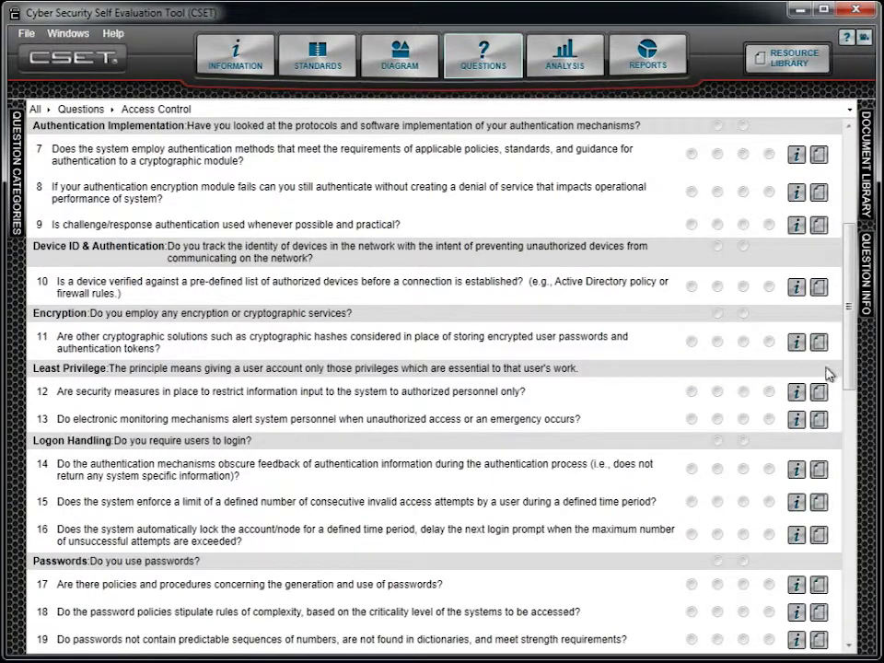
drag(849, 359, 854, 273)
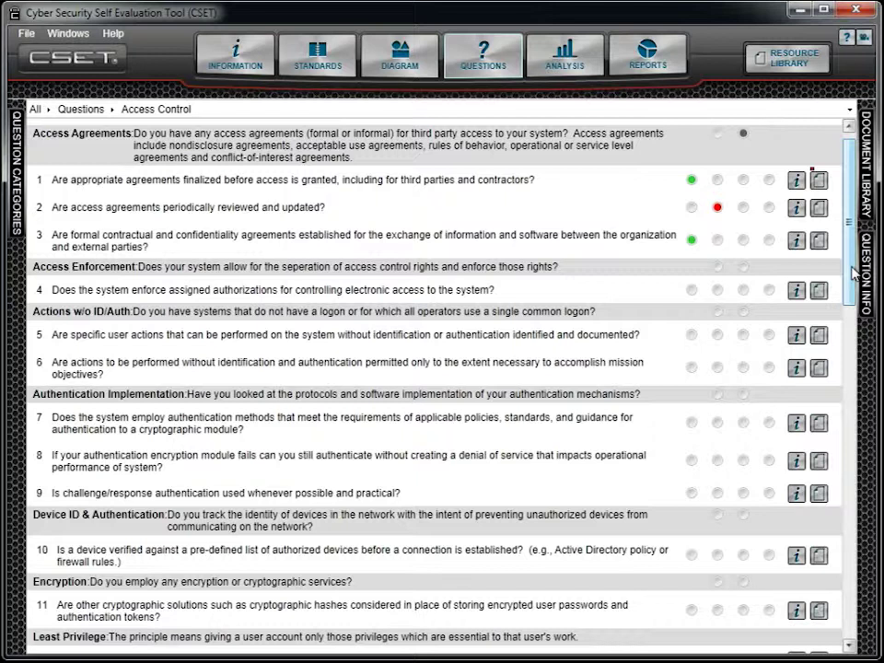
click(692, 424)
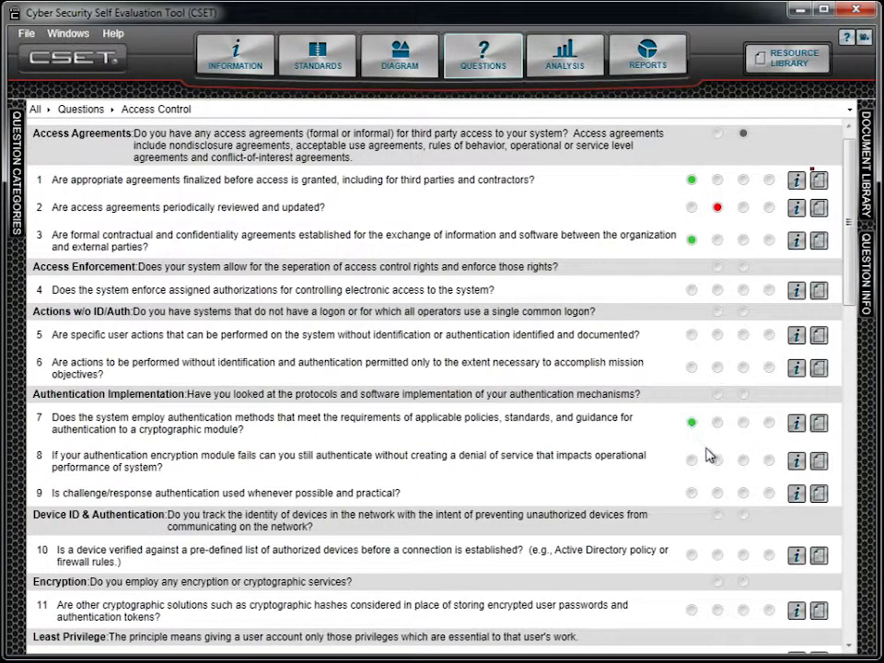
- Answer Access Control question 8 with No and question 9 with Yes
click(717, 460)
click(691, 493)
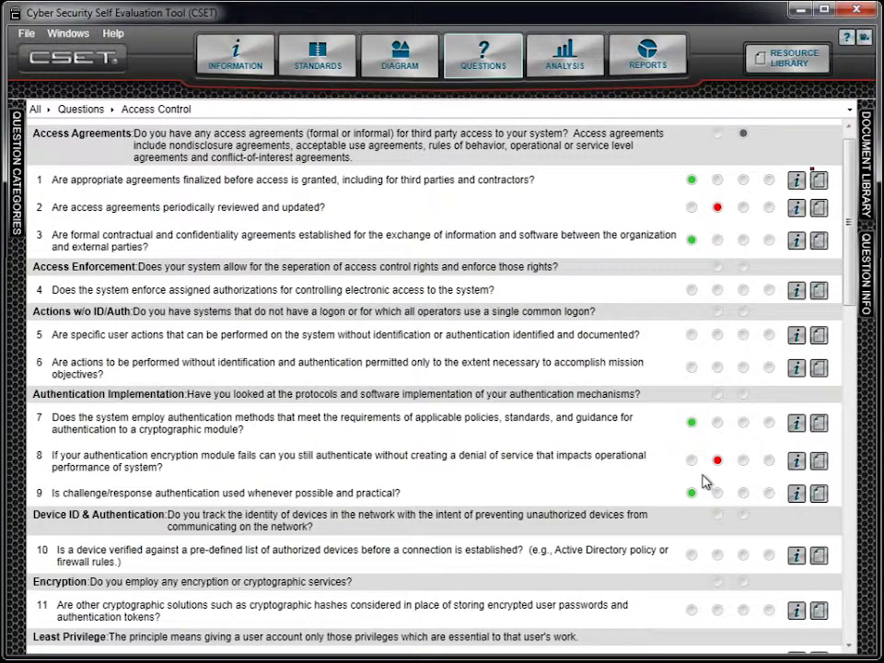
scroll(706, 481, up, 1)
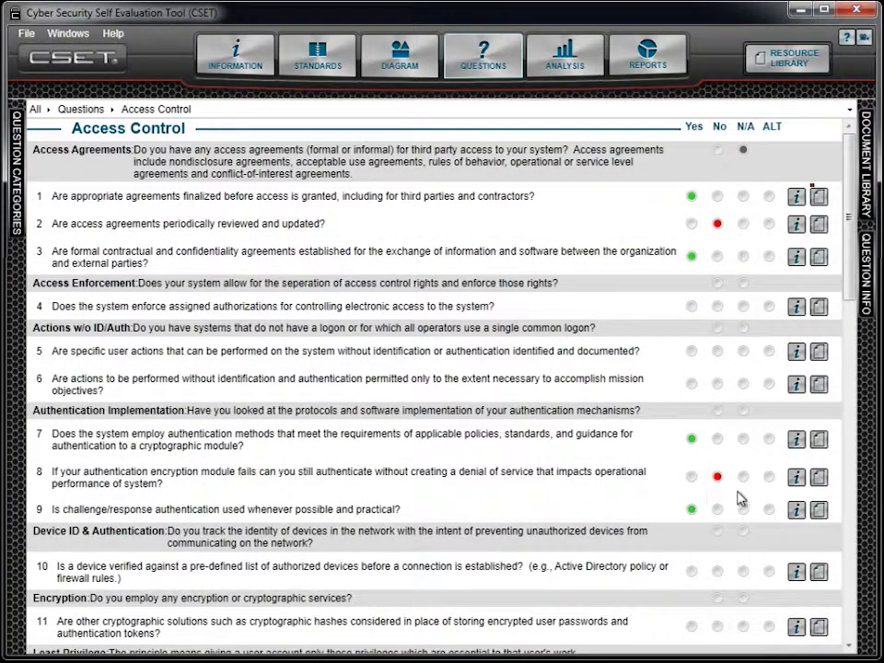
click(797, 481)
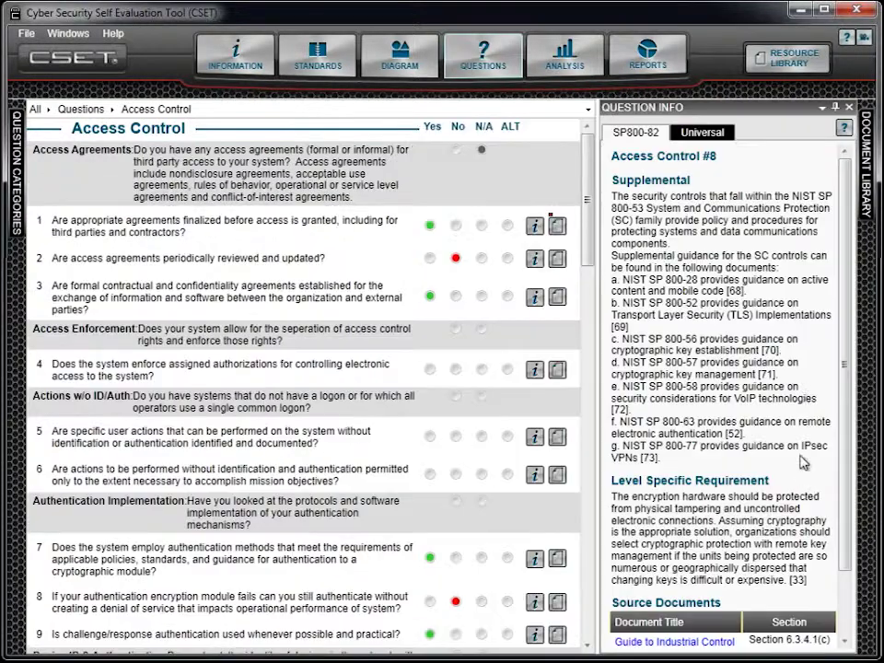
click(835, 108)
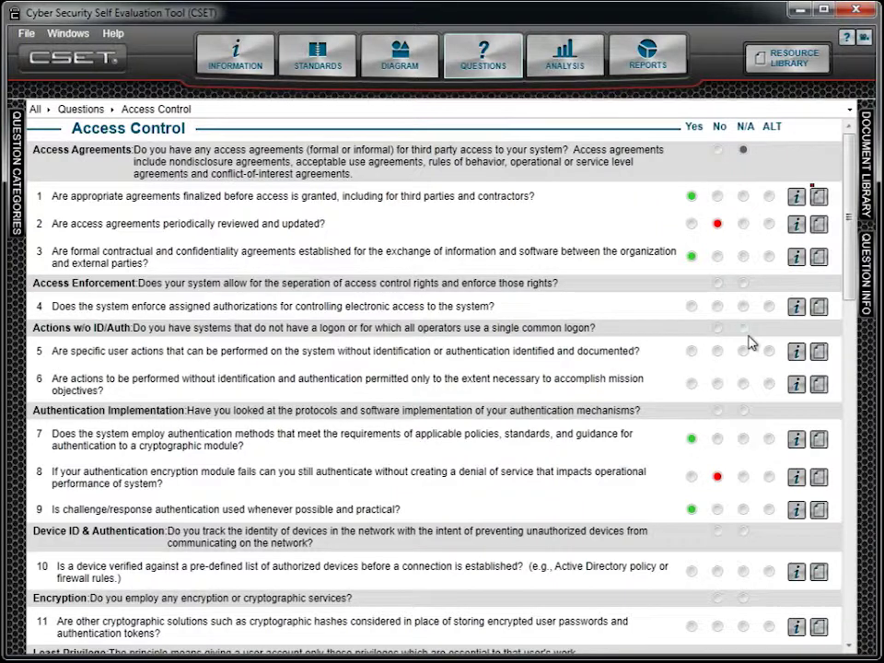
click(818, 356)
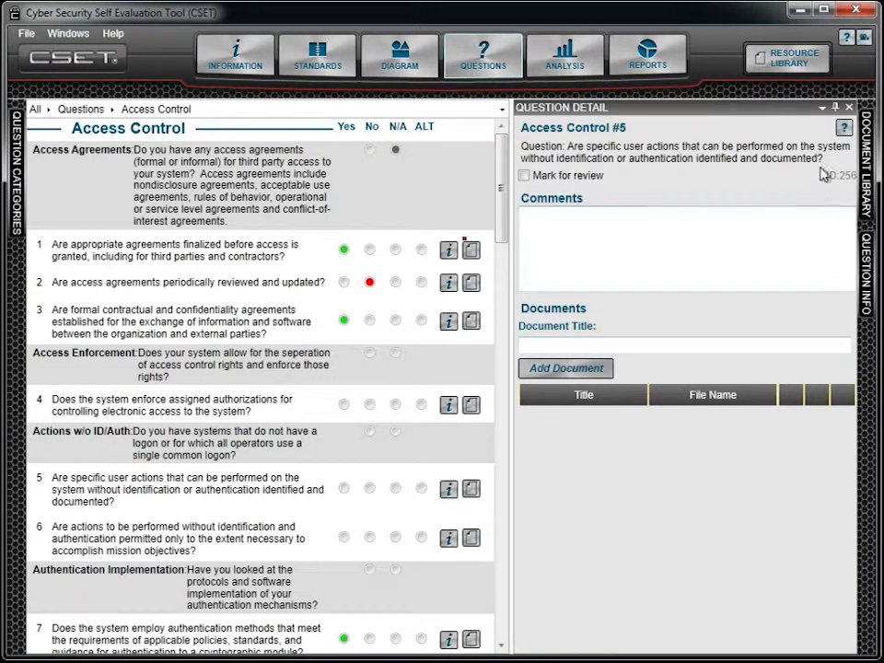
- Change question 1 from Yes to ALT, justified as 'Different method description', with the detail panel hidden
click(835, 108)
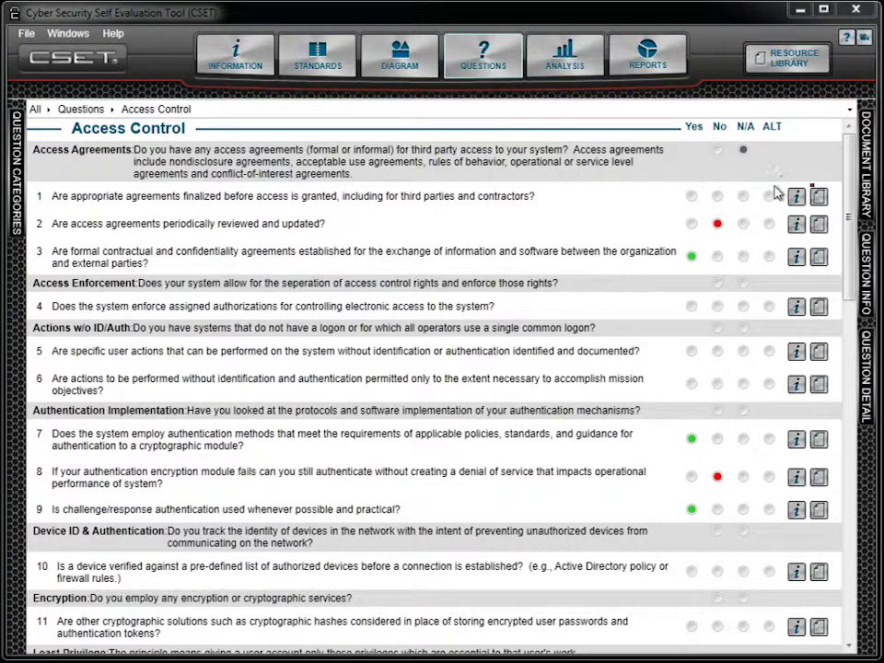
click(768, 198)
click(770, 198)
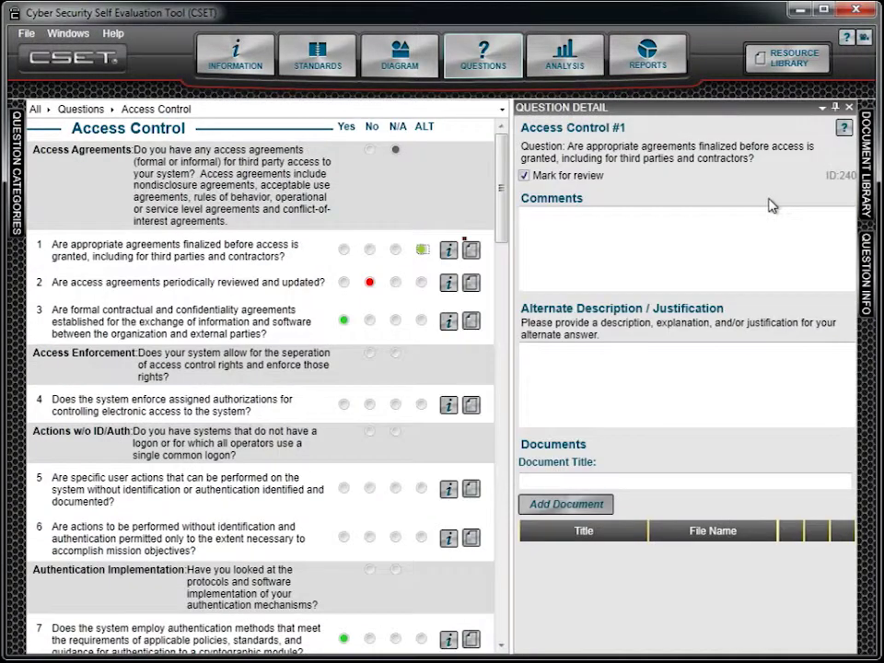
click(606, 366)
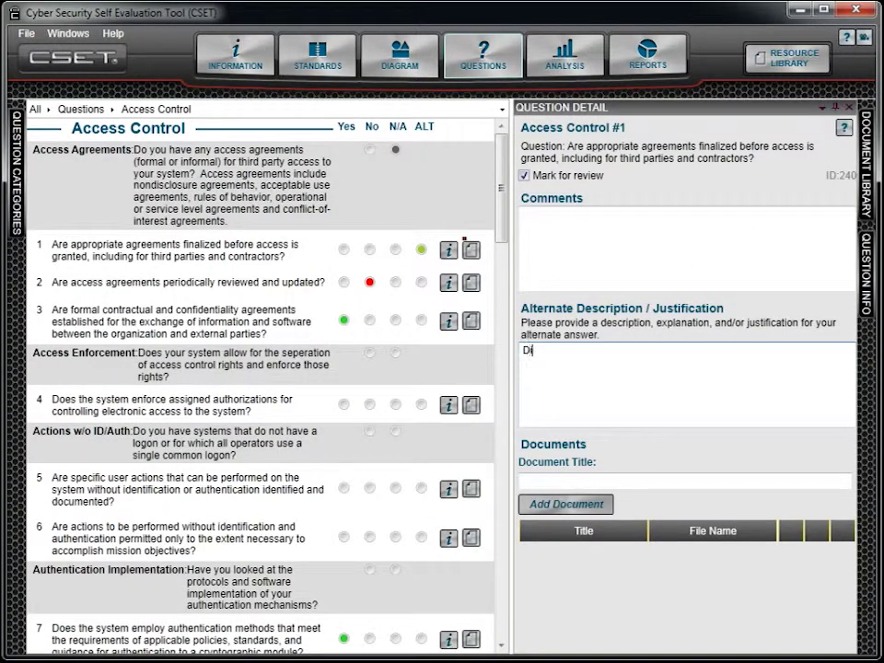
text(fferent method)
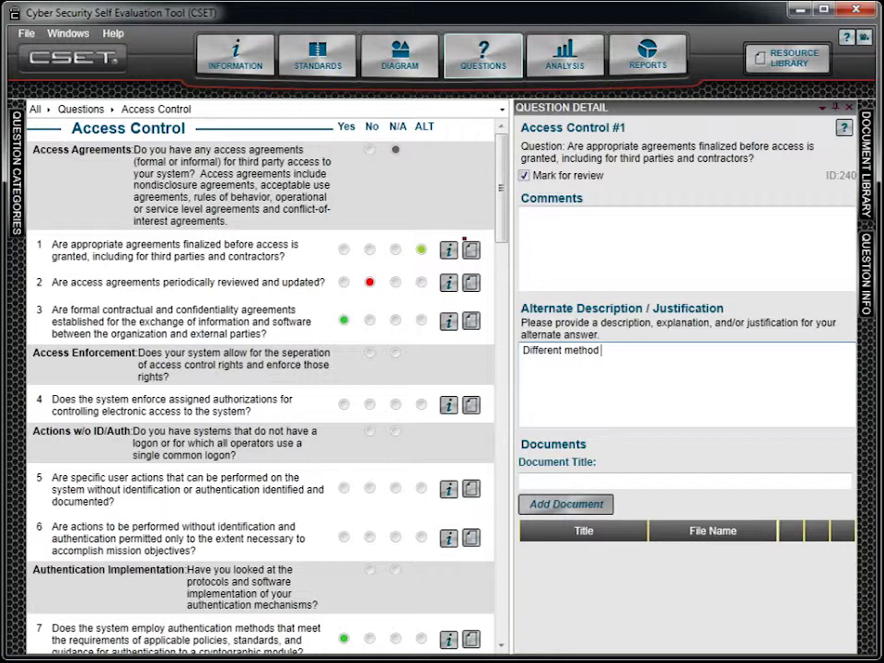
text( descriptio)
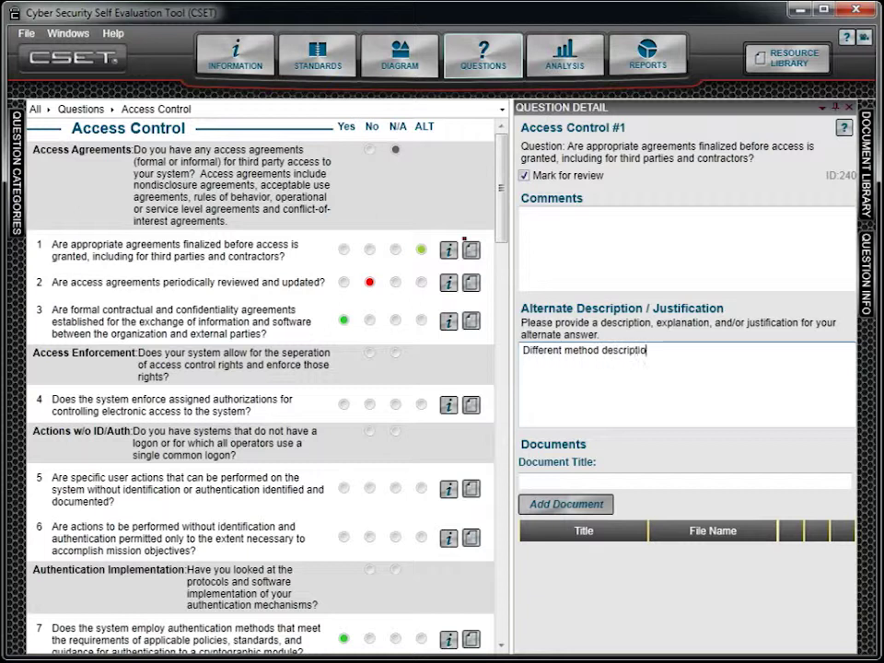
text(n)
click(834, 107)
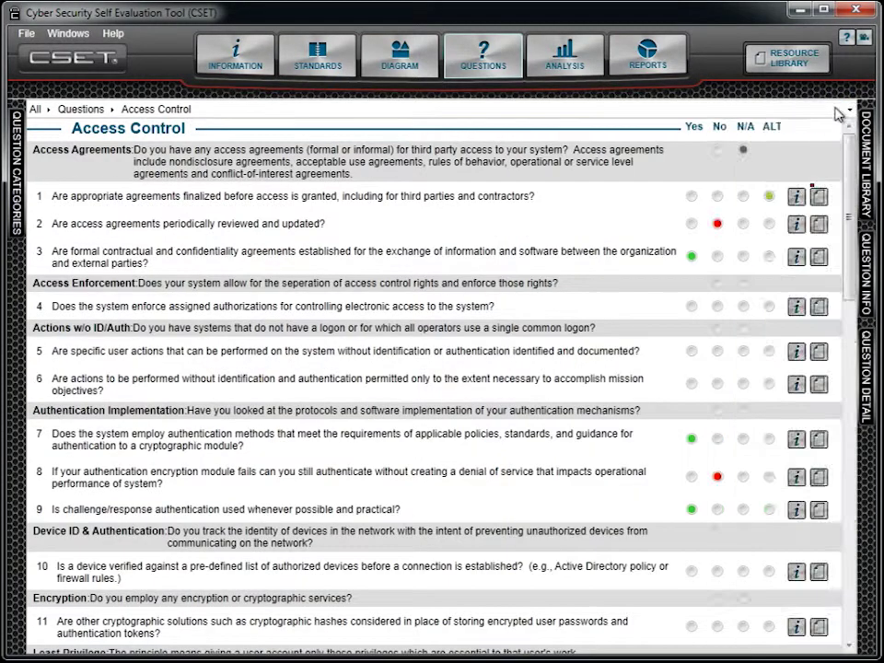
- Scroll to the end of the Access Control list and advance to Account Management questions
drag(847, 152, 841, 497)
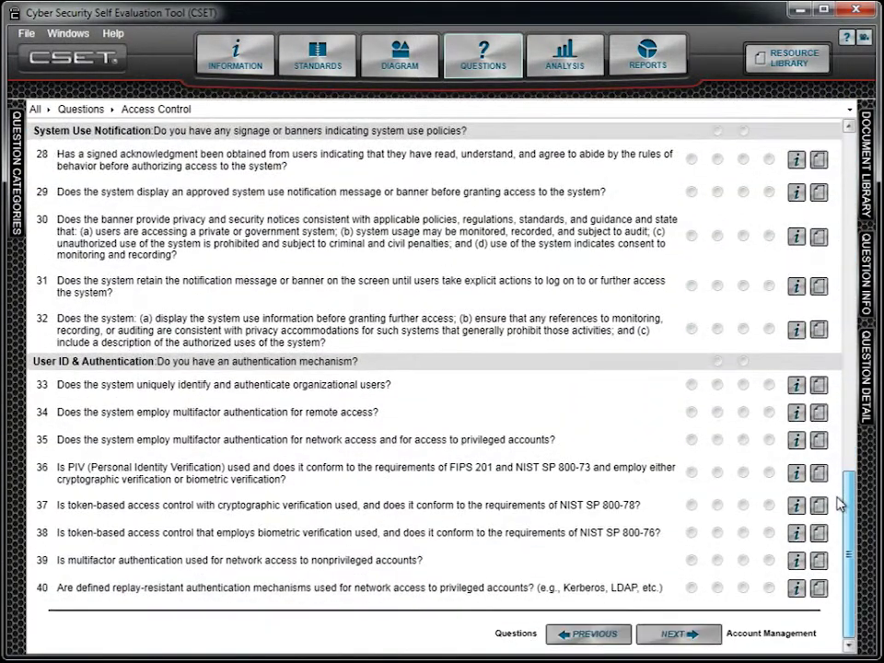
click(711, 639)
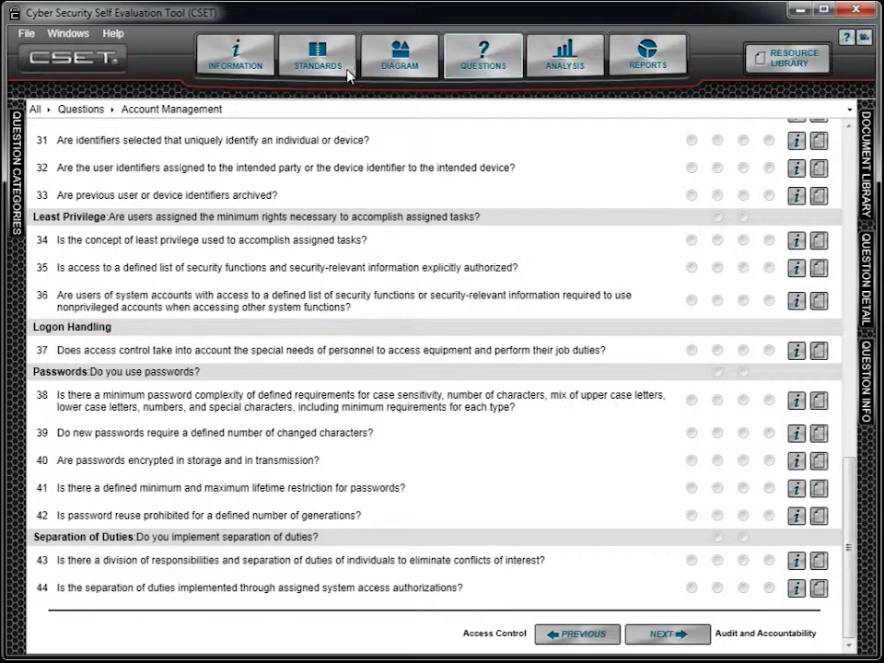
click(346, 63)
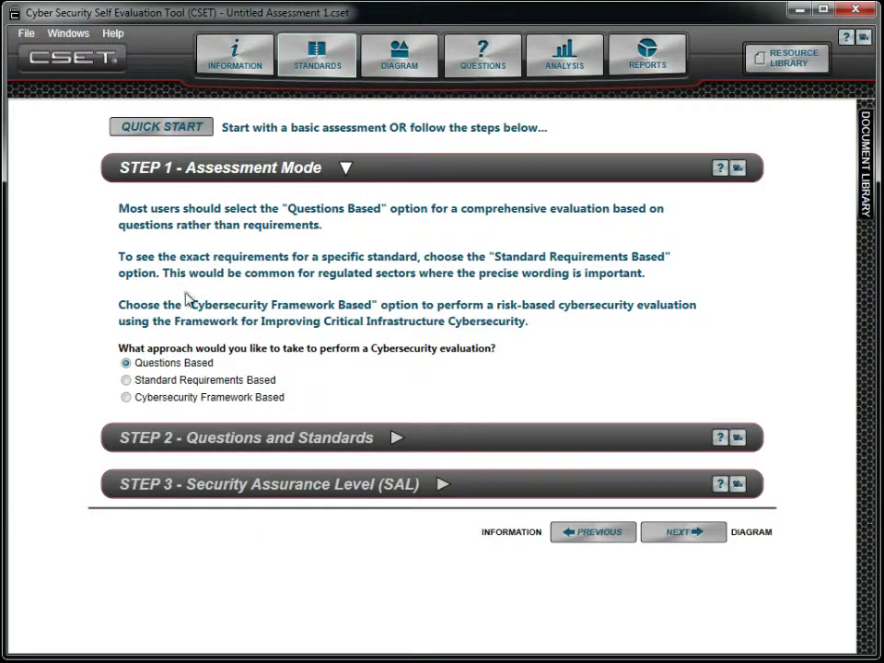
- Switch to Standard Requirements Based mode and add the NERC CIP-002 through CIP-009 Rev 4 standard
click(126, 381)
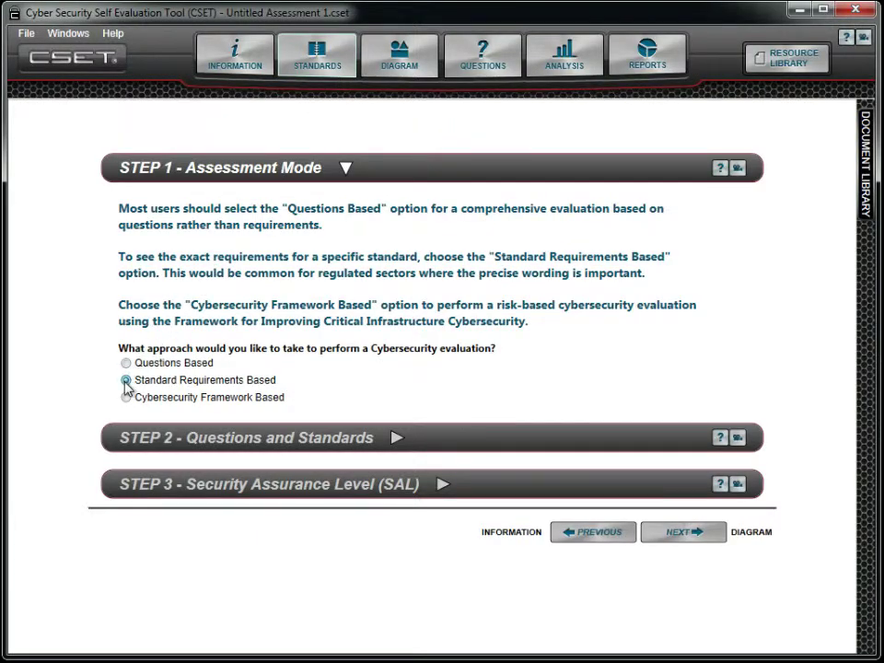
click(421, 443)
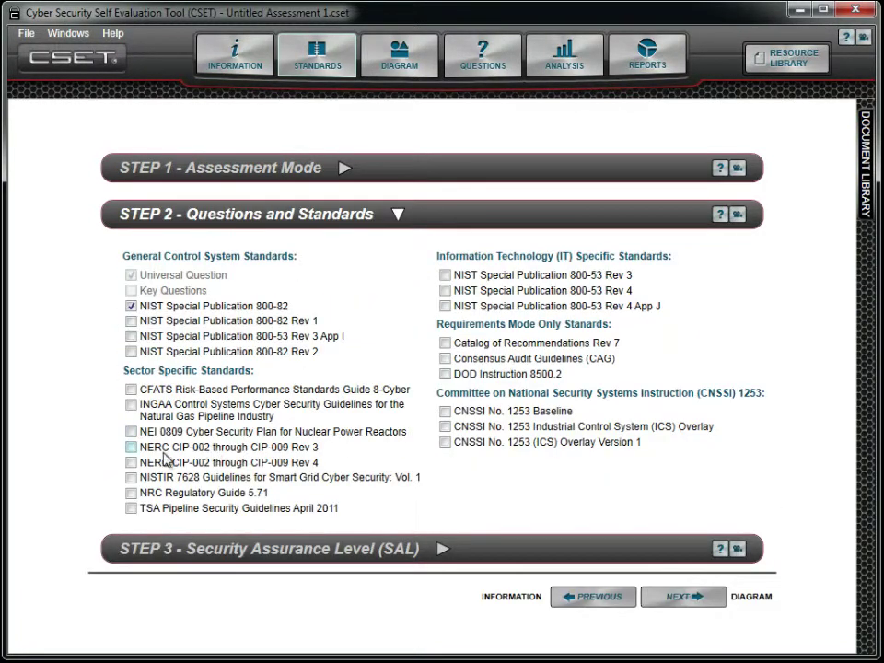
click(132, 463)
click(502, 63)
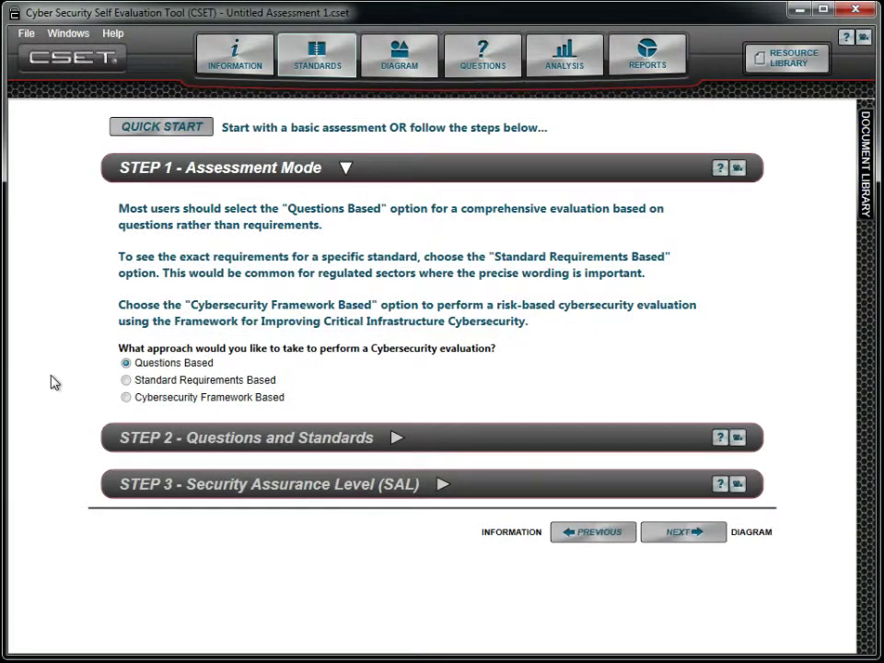
- Select Cybersecurity Framework Based as the Step 1 assessment mode
click(126, 399)
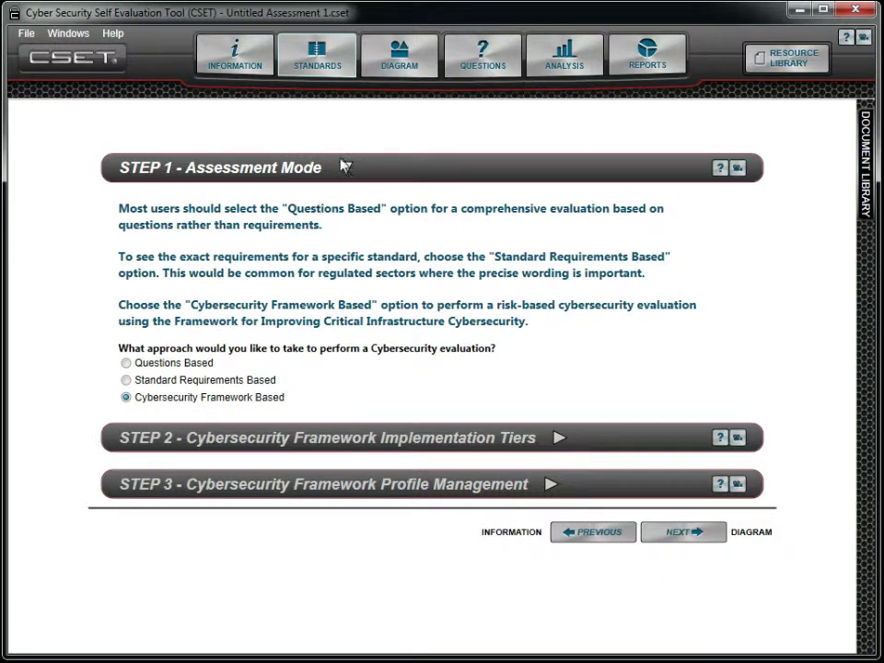
- List the Asset Management framework requirements and expand requirement 1's two related 800-53 R4 questions
click(496, 73)
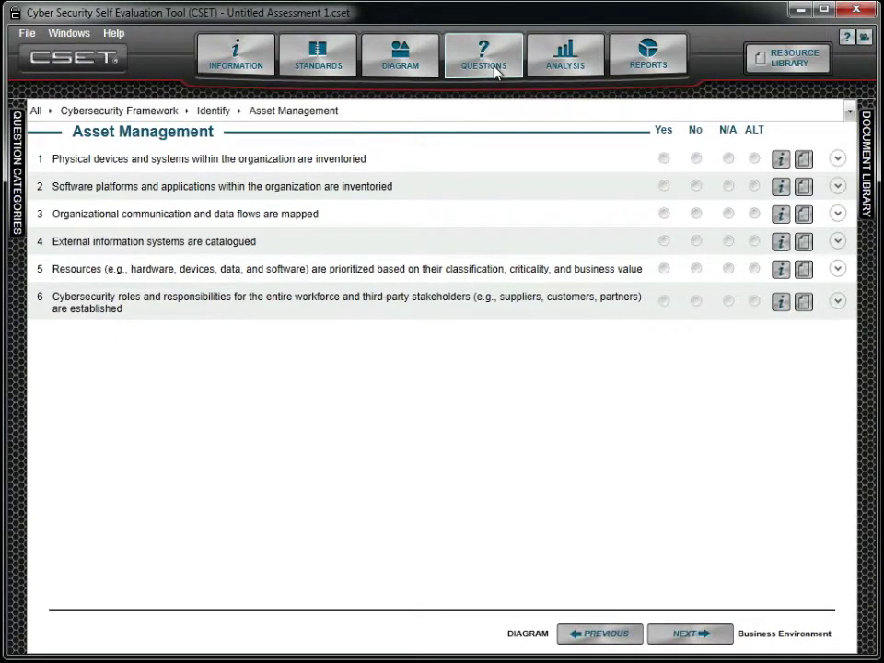
click(838, 159)
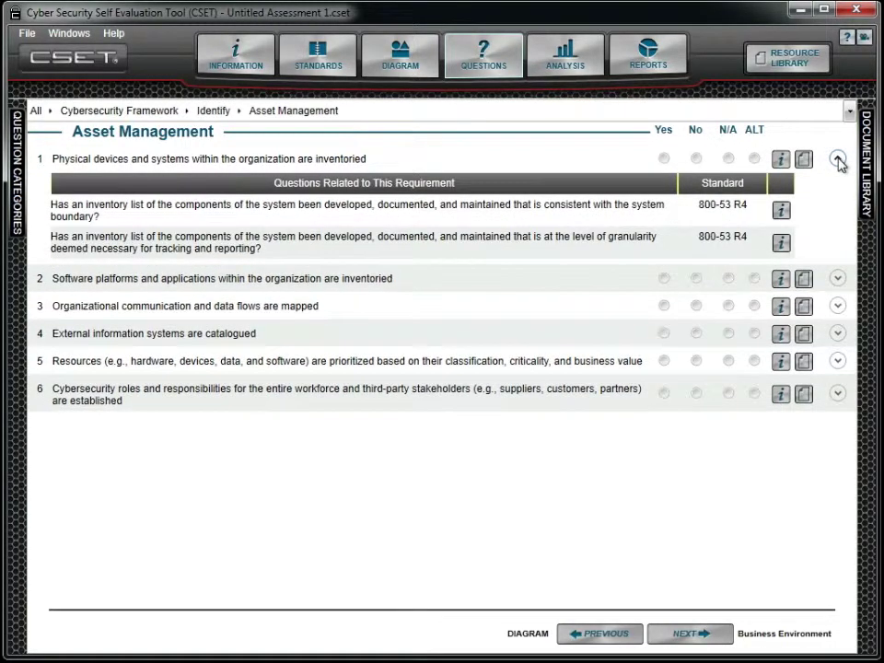